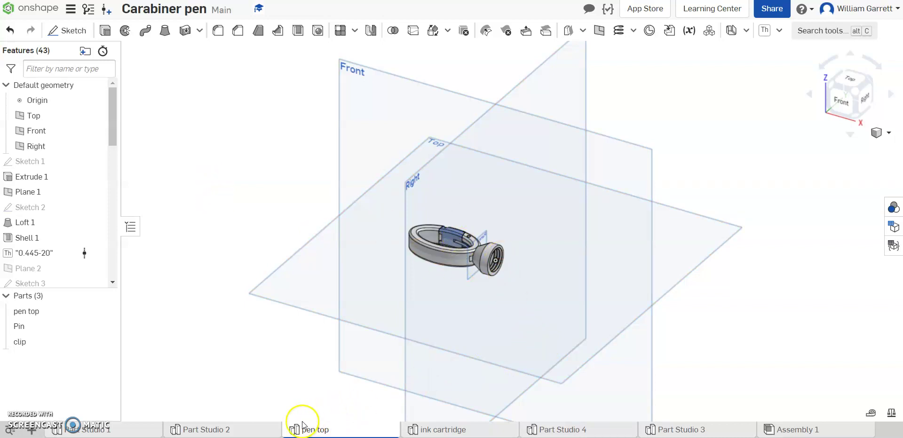
Switch to Part Studio 1 and zoom in on the pen nose and grip parts
click(88, 428)
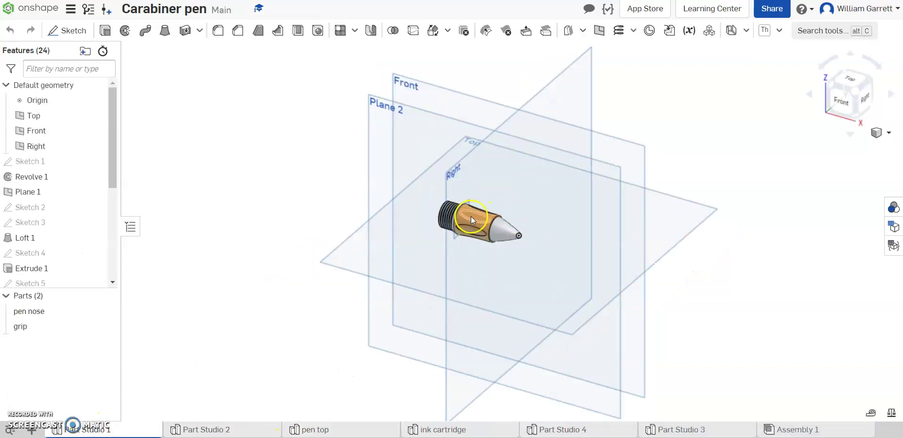
scroll(470, 216, up, 5)
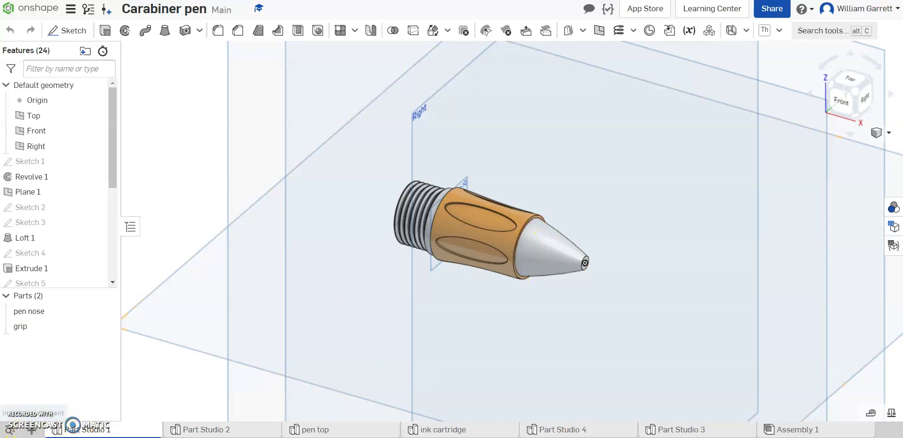
Open the empty Assembly 1 and rename its tab to 'grip assembly'
click(786, 433)
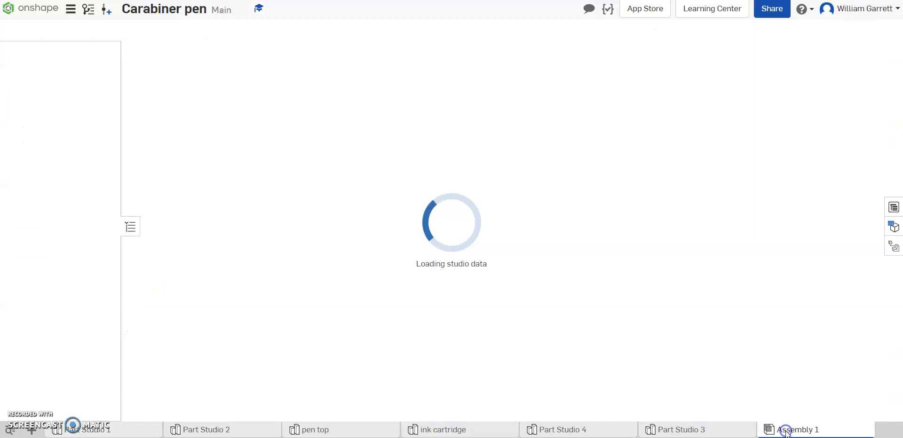
right_click(814, 432)
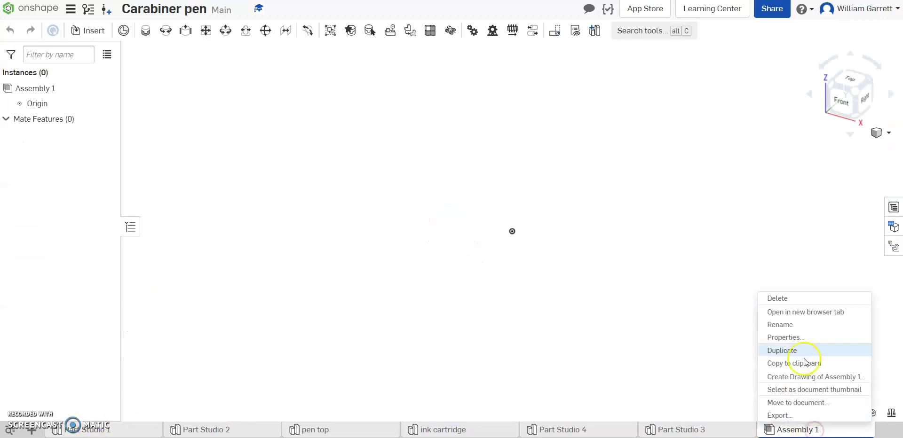
click(795, 323)
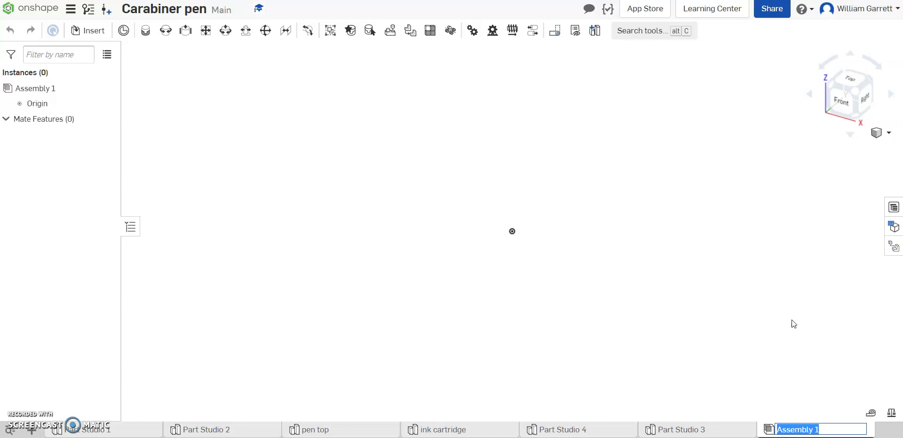
text(grip a)
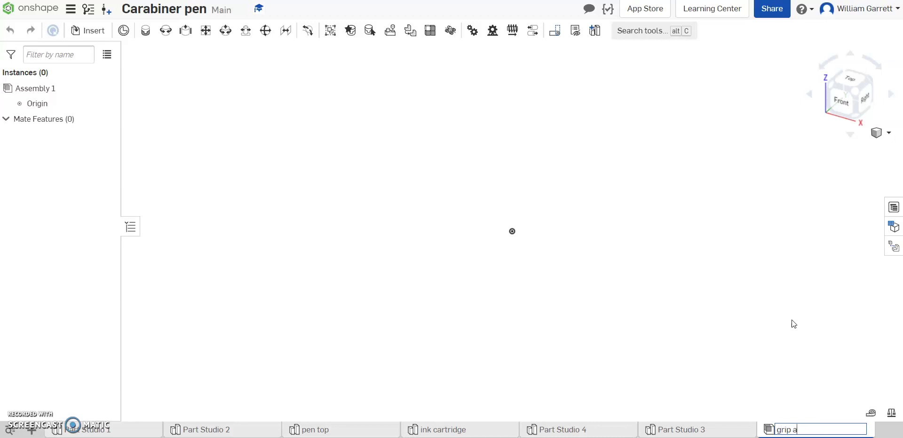
text(ssembly)
key(Return)
click(655, 257)
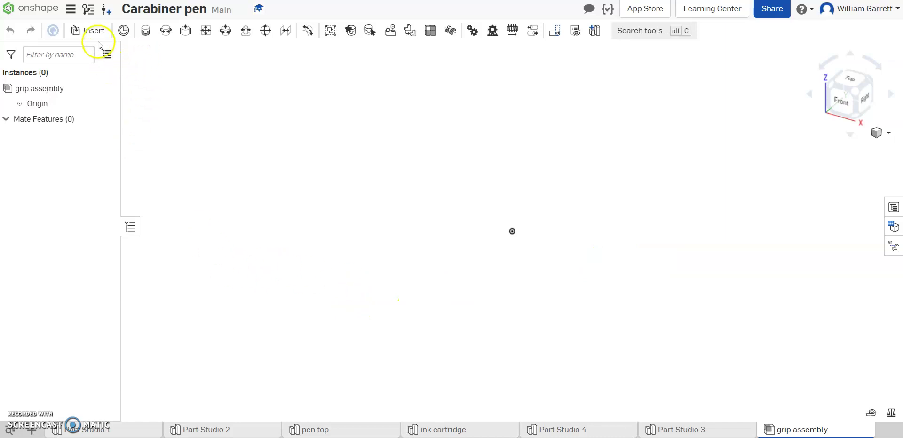
Insert the grip and pen nose from Part Studio 1 into the assembly
click(89, 31)
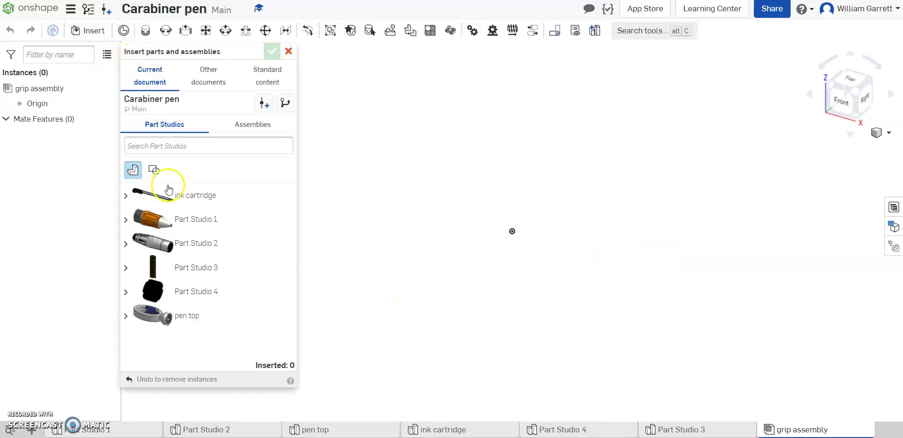
click(179, 220)
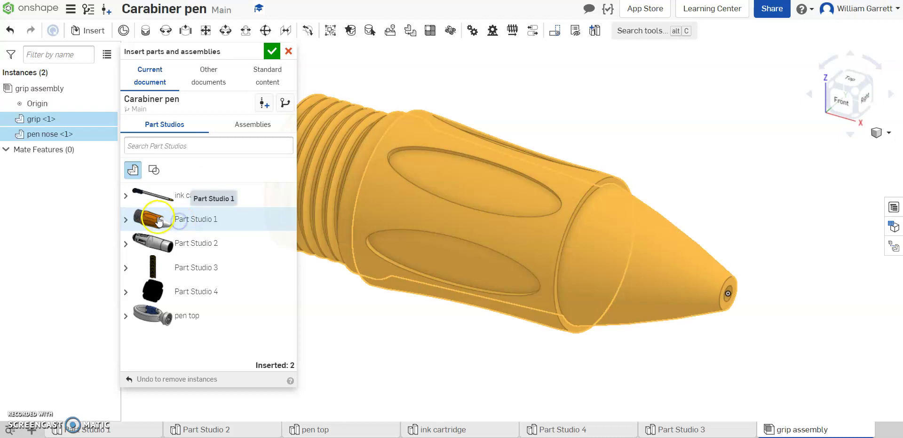
click(537, 207)
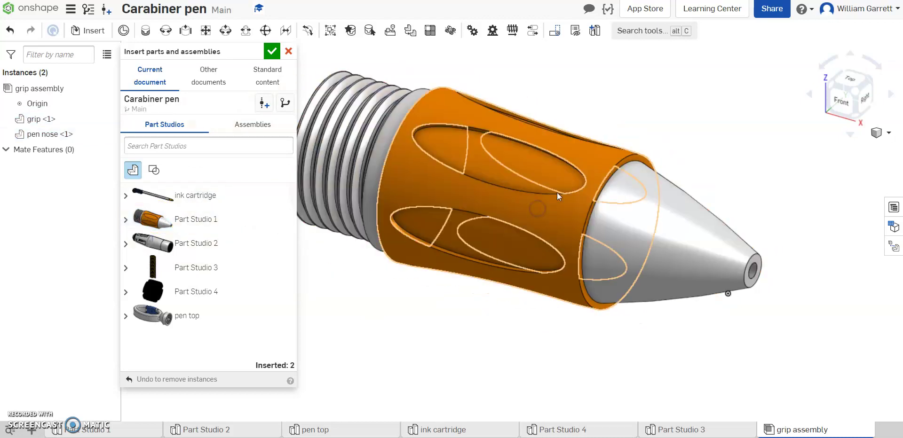
click(278, 54)
scroll(459, 265, down, 3)
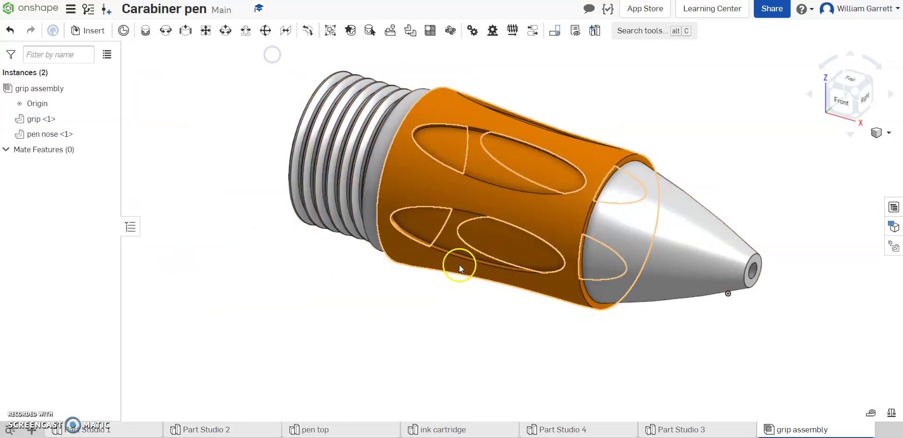
Fix the pen nose in place and drag the grip off it to the upper left
right_drag(513, 248, 578, 261)
right_click(580, 253)
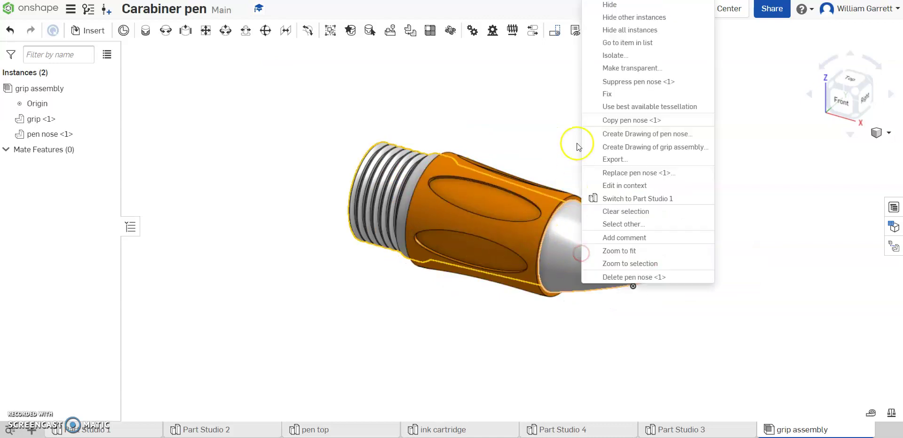
click(607, 94)
drag(492, 233, 210, 139)
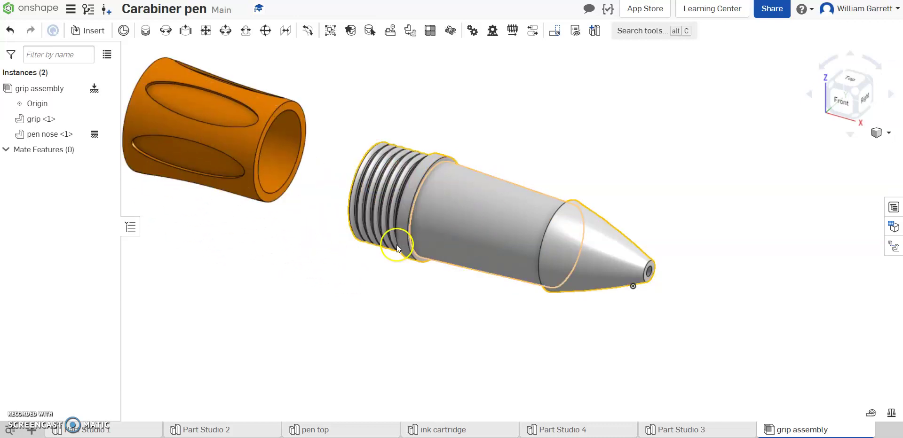
Fasten the grip's inner-edge connector to the pen nose connector and check the pen holds together
click(142, 33)
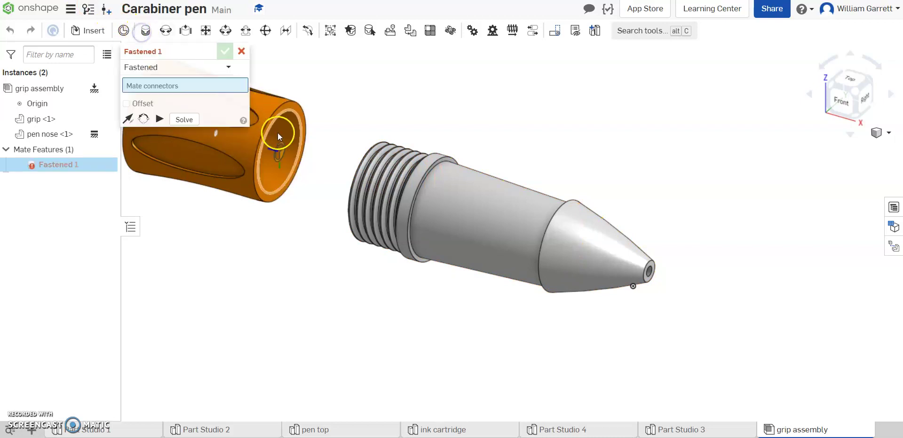
click(276, 157)
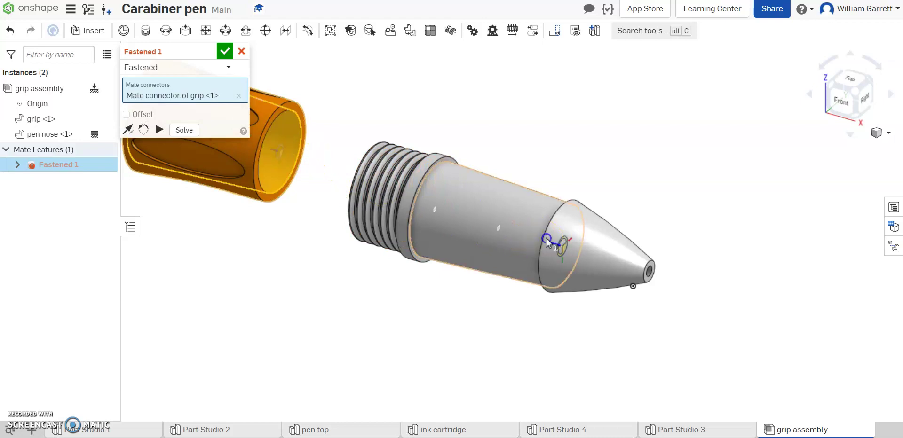
click(546, 239)
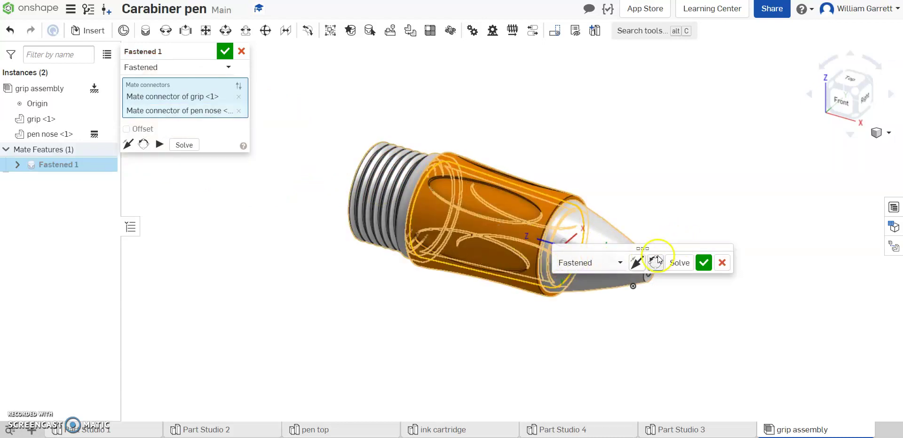
click(703, 263)
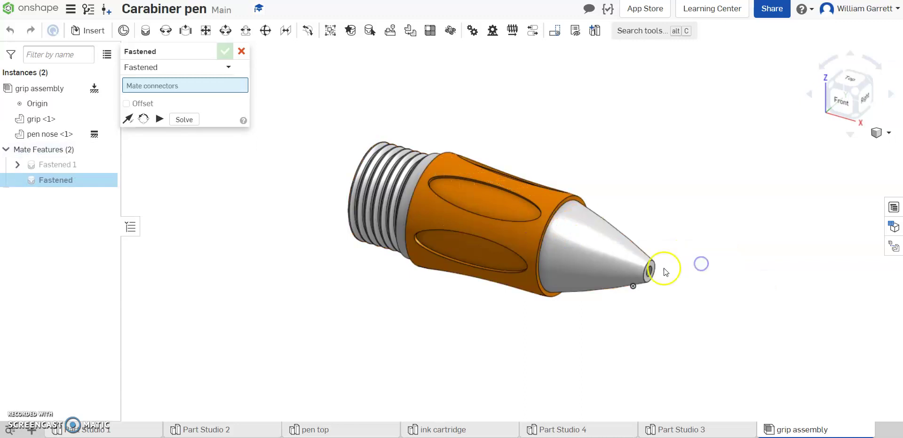
click(242, 52)
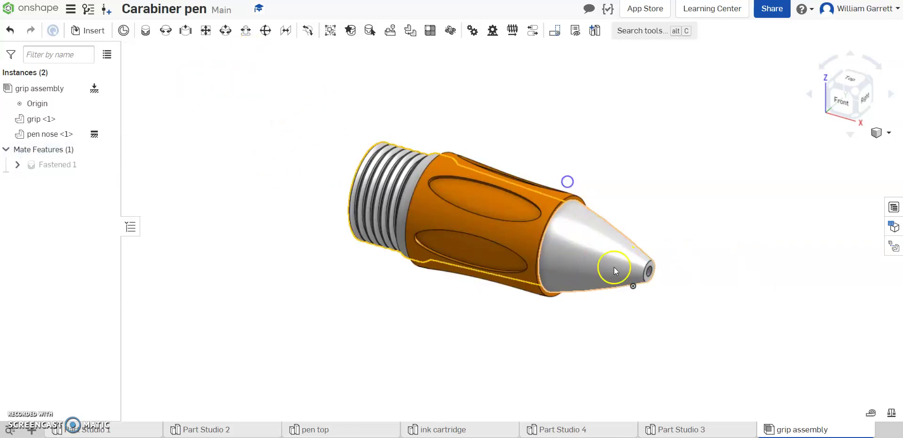
drag(515, 185, 585, 267)
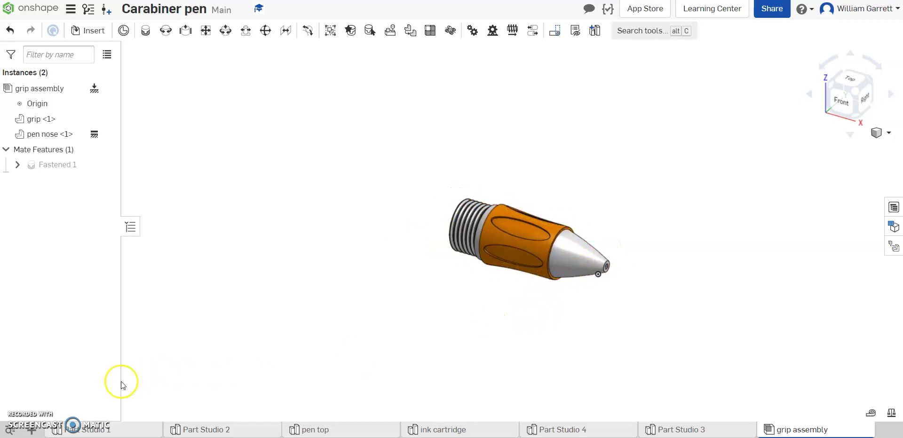
Create a new assembly and rename its Assembly 1 tab to 'top assembly'
click(32, 430)
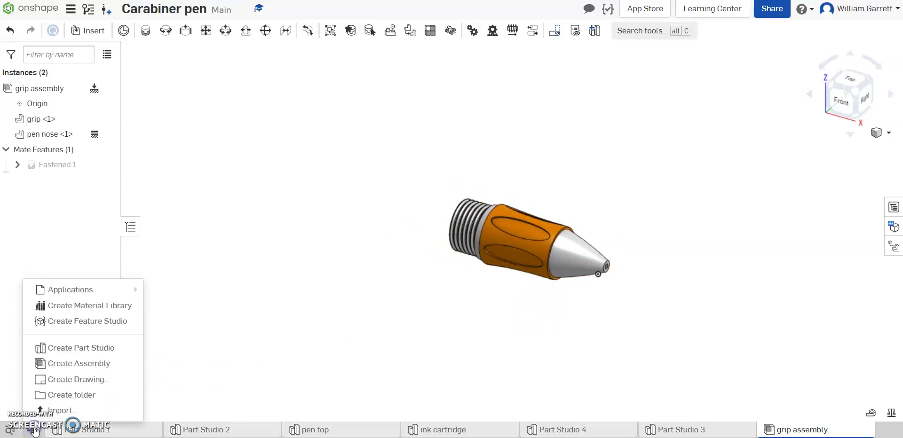
click(80, 364)
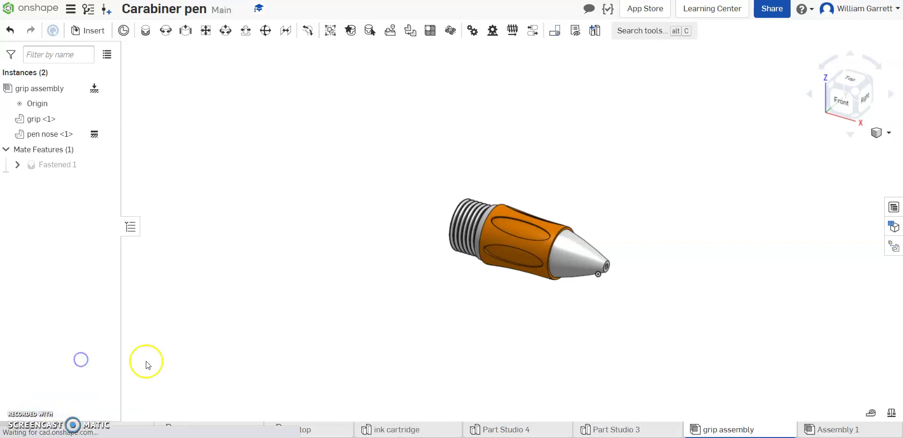
right_click(818, 434)
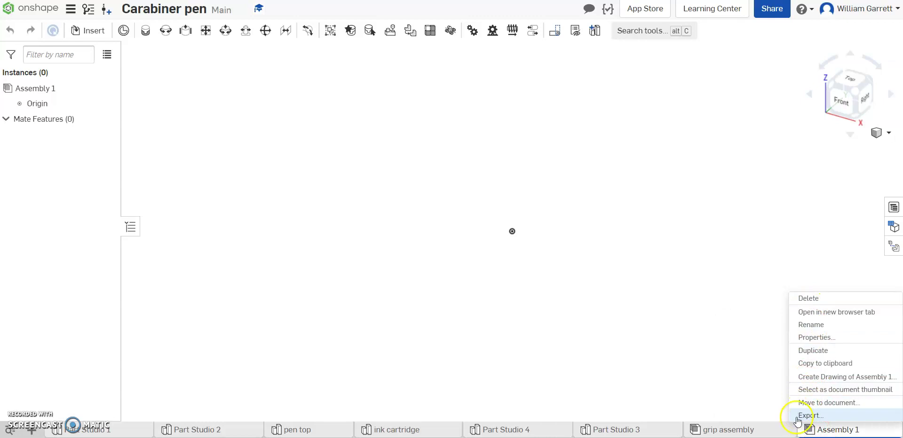
click(821, 323)
text(t)
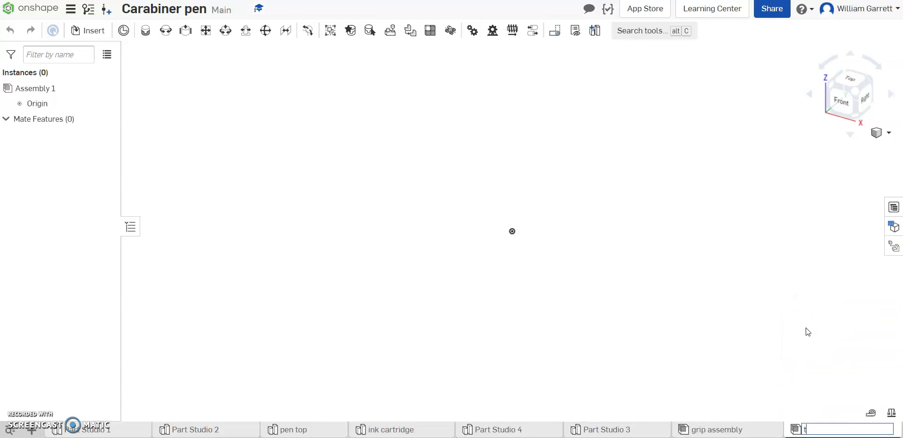
text(op assembly)
key(Return)
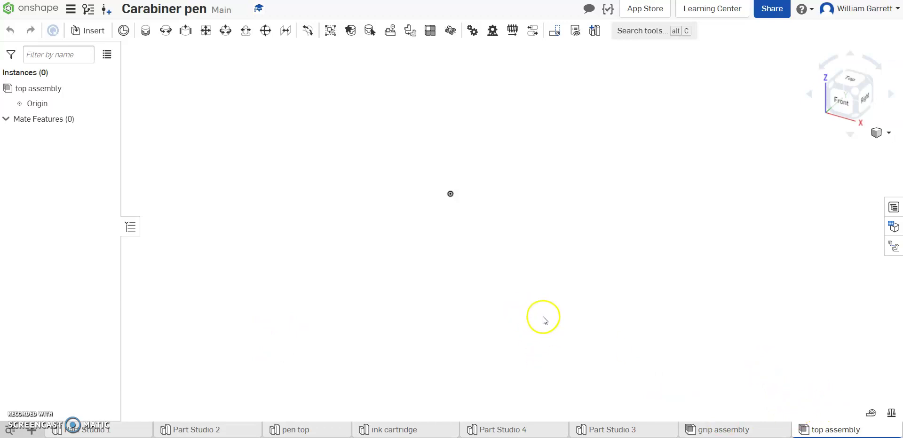
Insert the clip, pen top and Pin from the pen top Part Studio and place them
click(78, 30)
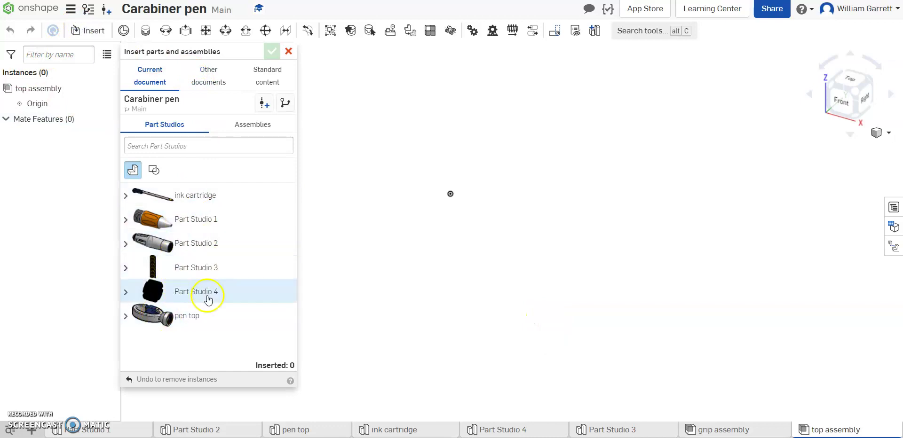
click(188, 321)
click(605, 273)
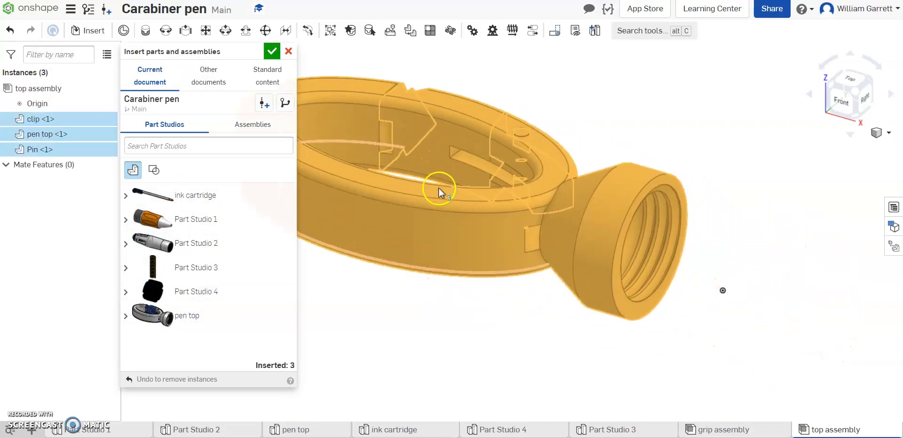
scroll(551, 302, up, 3)
scroll(567, 336, up, 2)
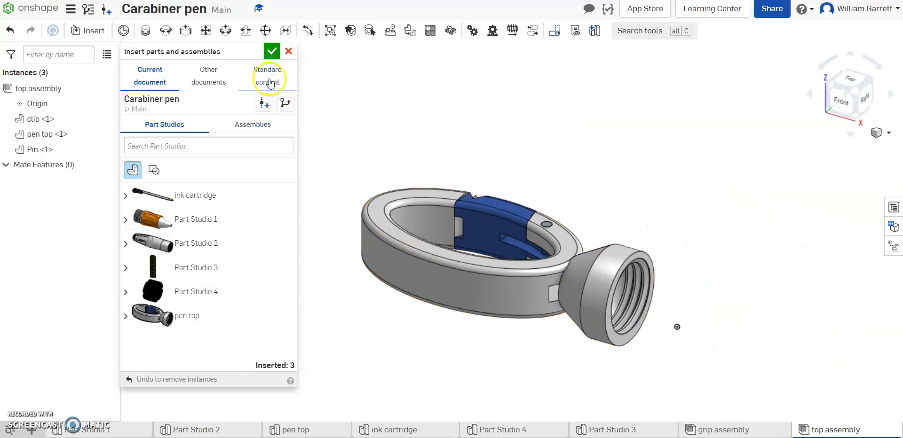
click(270, 48)
scroll(513, 234, down, 5)
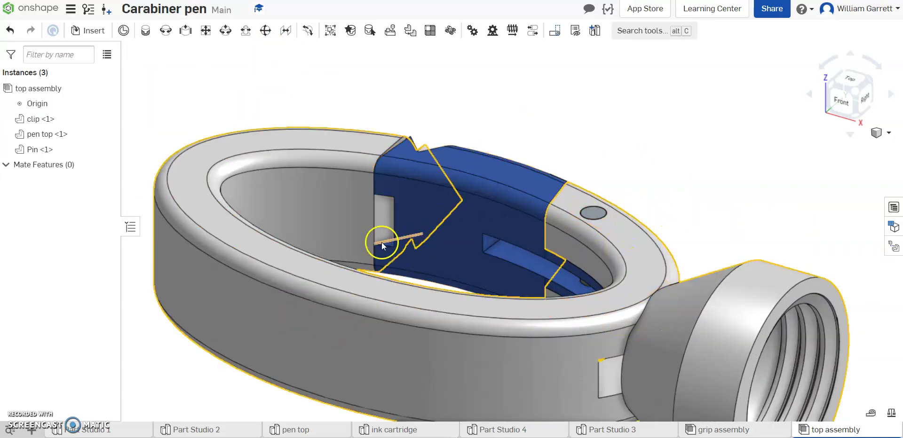
scroll(492, 306, up, 4)
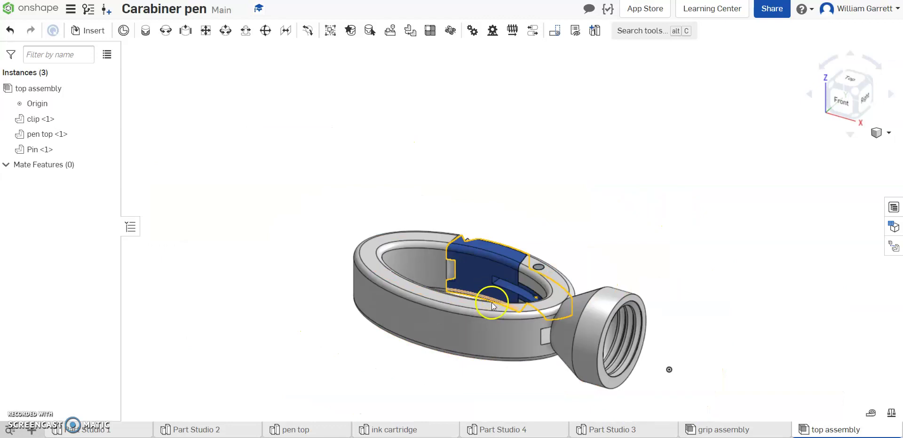
Fix the pen top in place in the top assembly
right_click(480, 339)
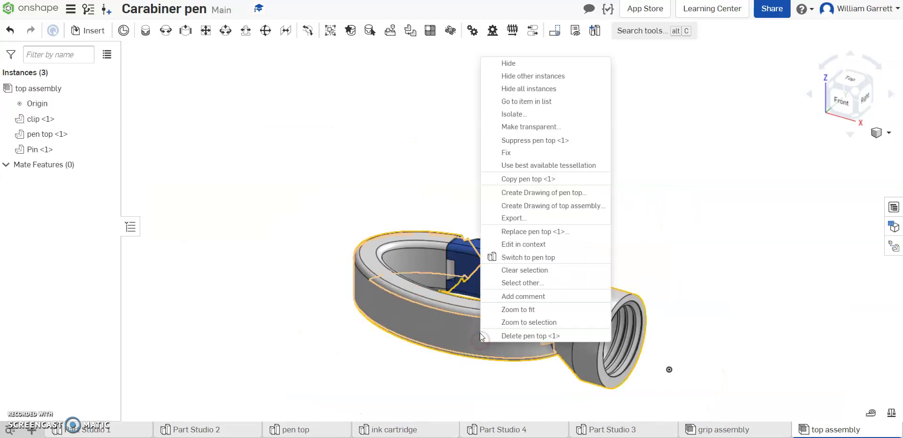
click(508, 165)
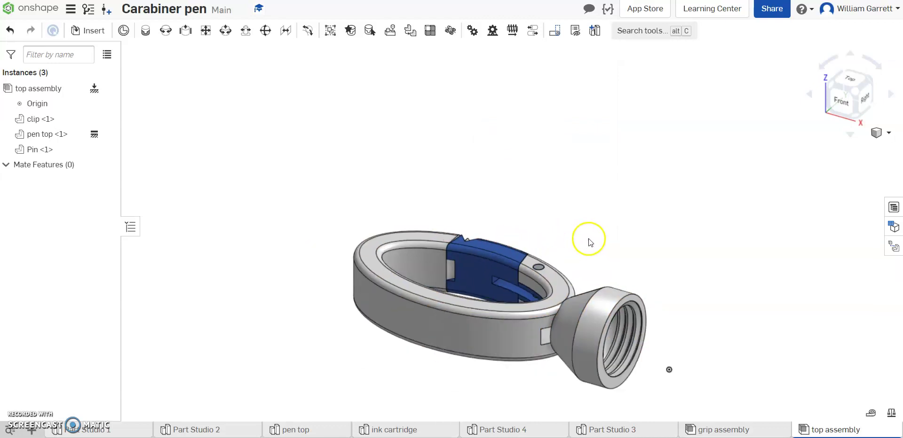
scroll(506, 270, up, 5)
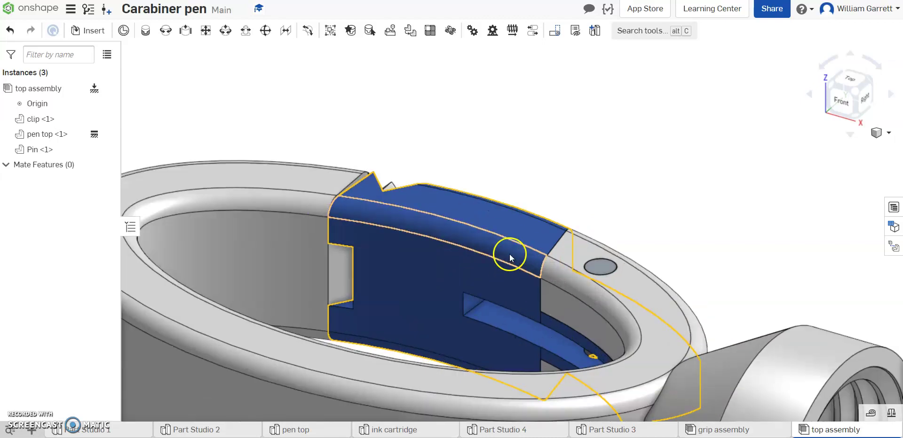
Pull the blue clip up away from the ring and move the Pin out beside it
drag(509, 254, 570, 97)
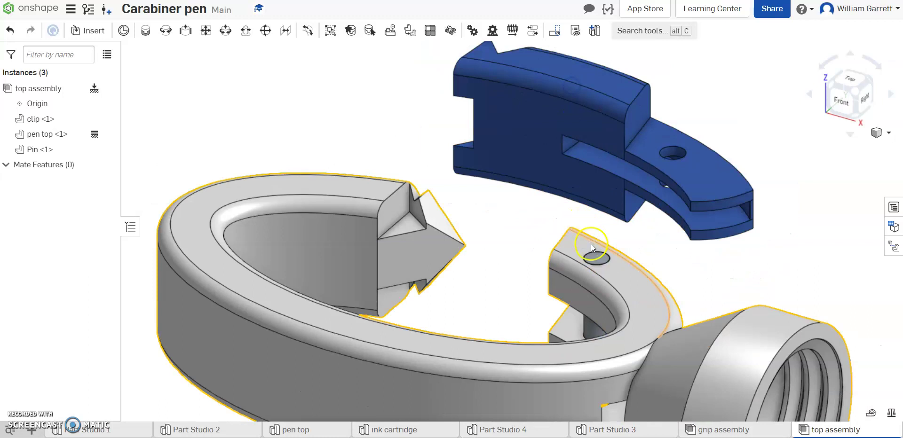
scroll(591, 247, down, 2)
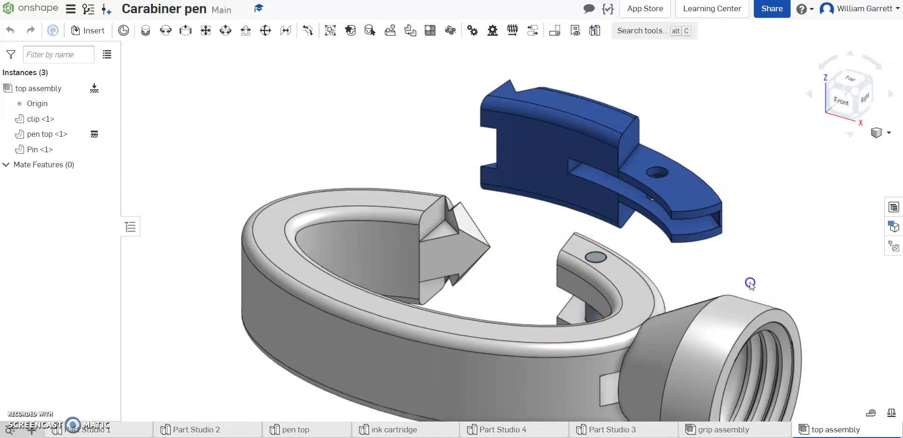
drag(750, 284, 683, 268)
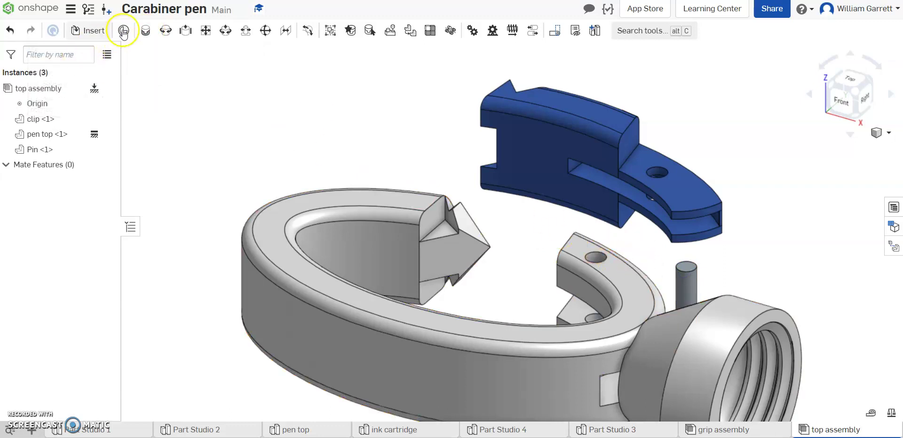
Fasten the Pin's top connector to the ring hole's connector, discard the extra mate, and fit the view
click(147, 31)
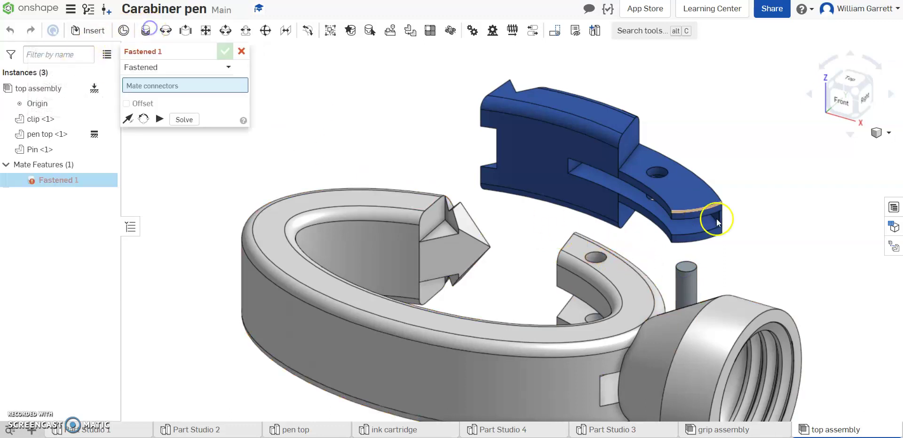
click(685, 263)
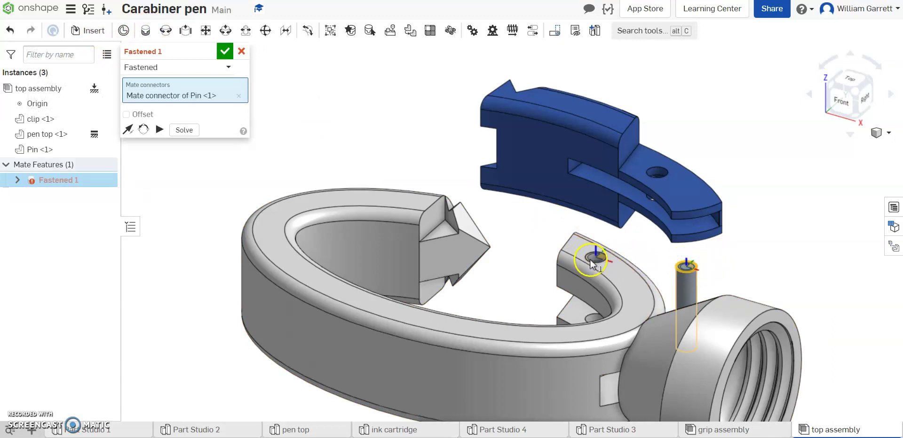
click(605, 260)
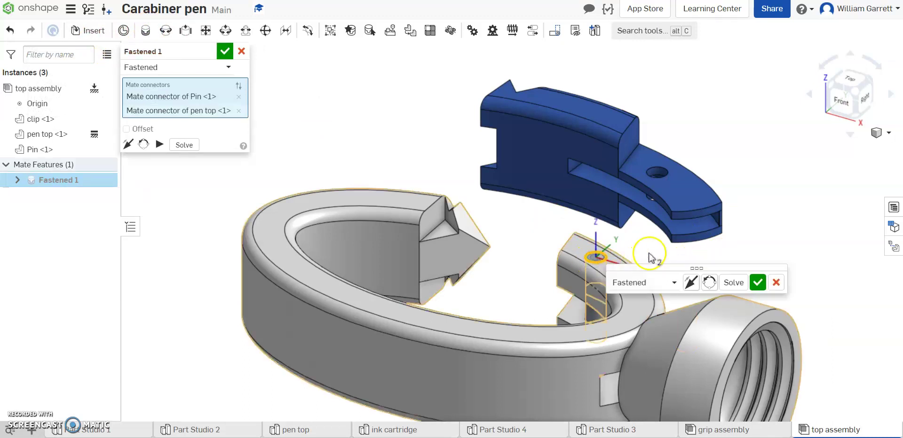
click(756, 283)
scroll(625, 375, down, 4)
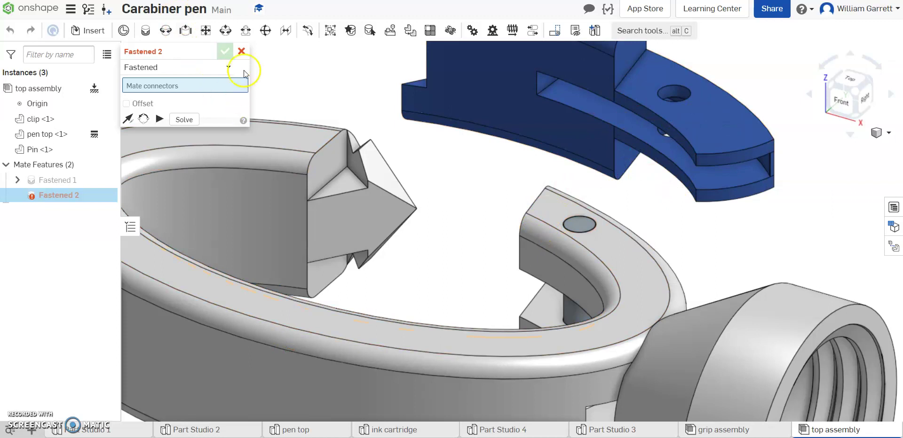
click(242, 52)
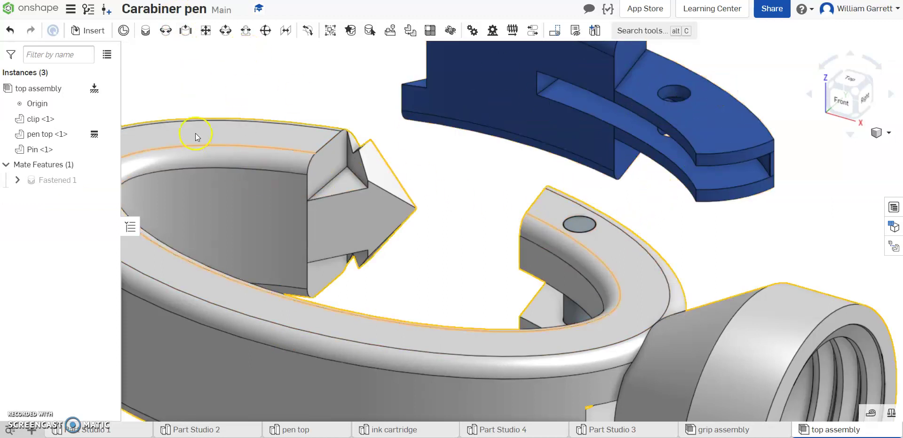
key(f)
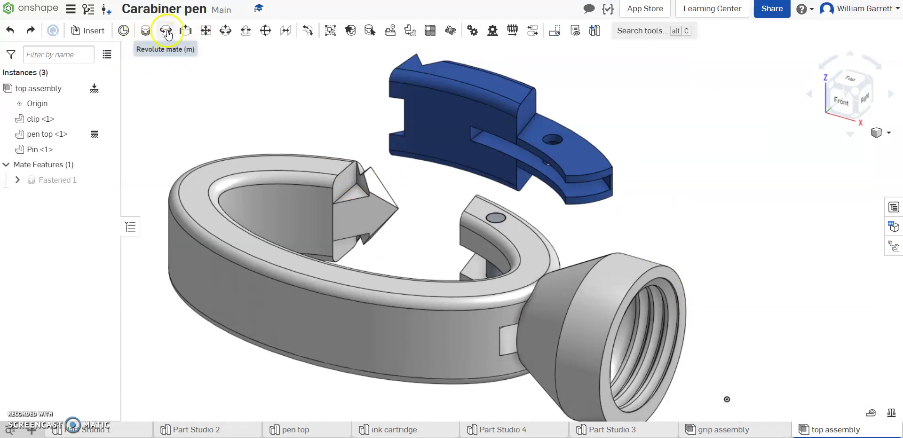
Create a Revolute mate from the clip's hole connector to the pen top's pin connector
click(166, 31)
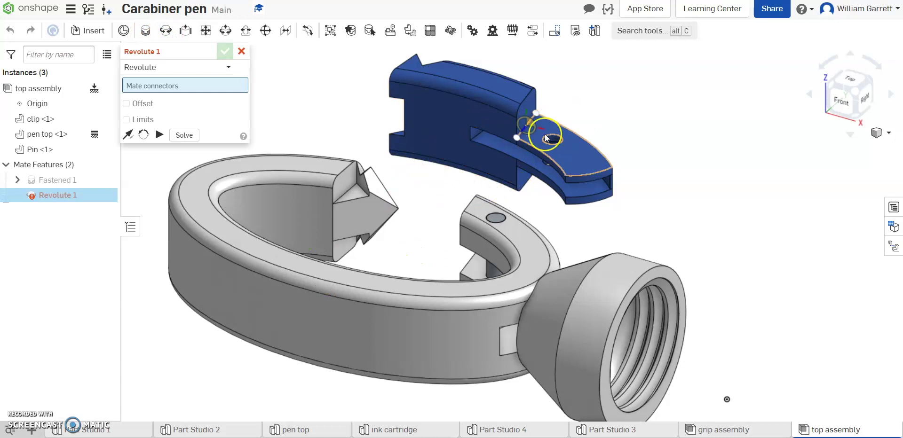
scroll(551, 136, up, 3)
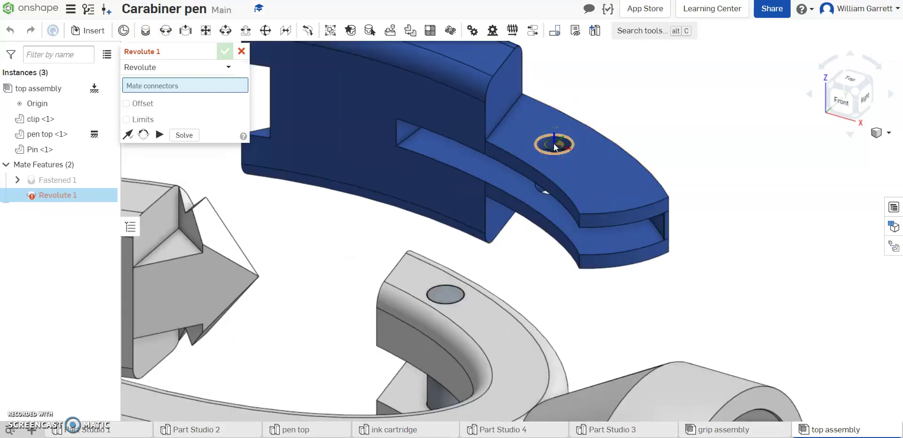
click(554, 146)
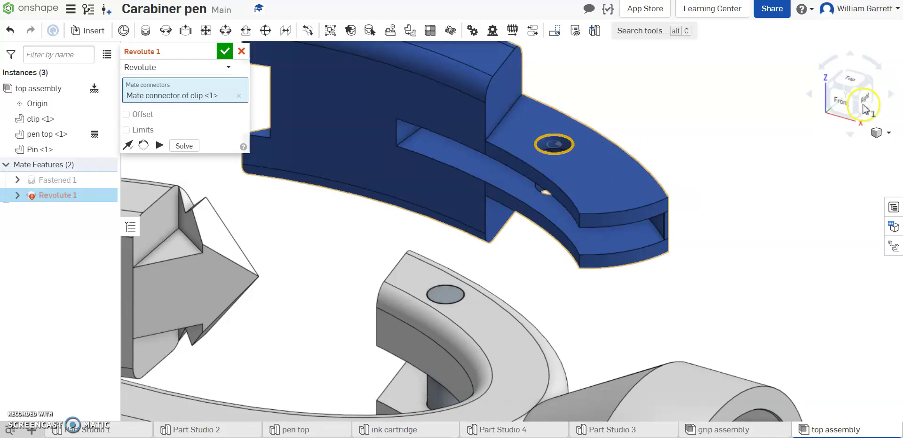
scroll(774, 251, down, 2)
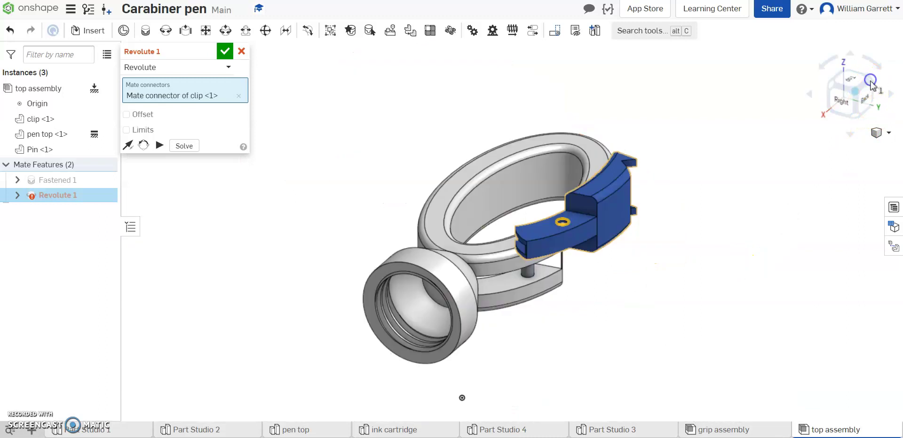
click(871, 84)
click(833, 121)
scroll(536, 214, up, 5)
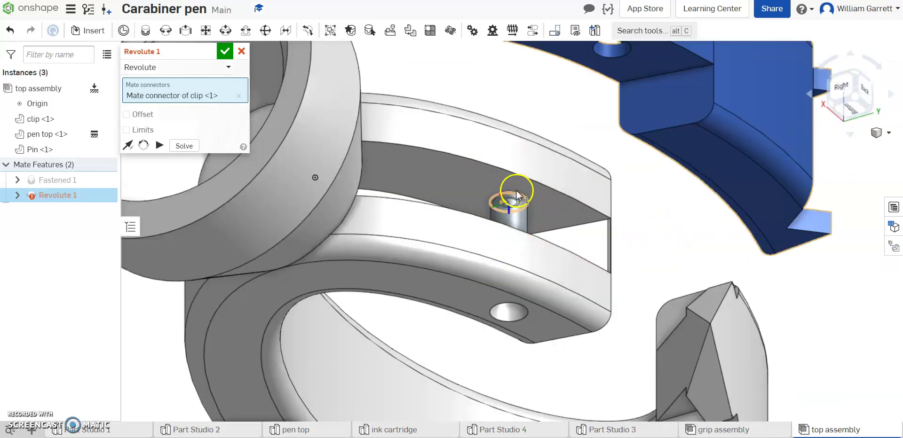
click(512, 206)
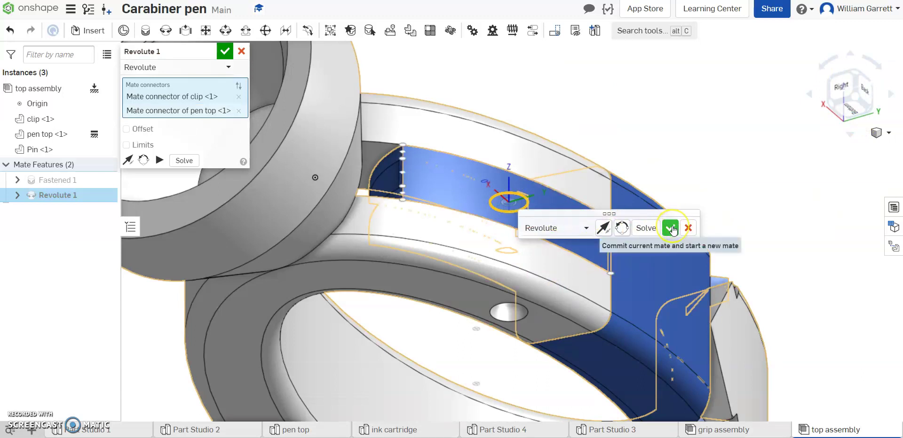
click(672, 228)
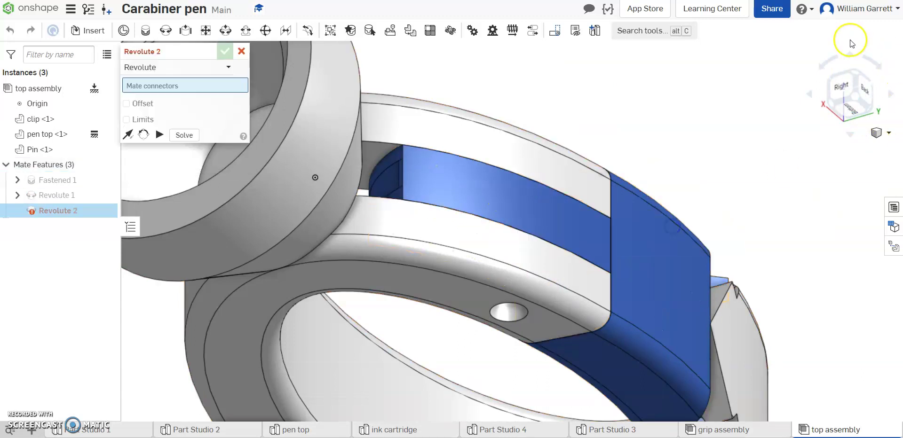
Reorient the view and cancel the unfinished Revolute 2 mate
click(854, 74)
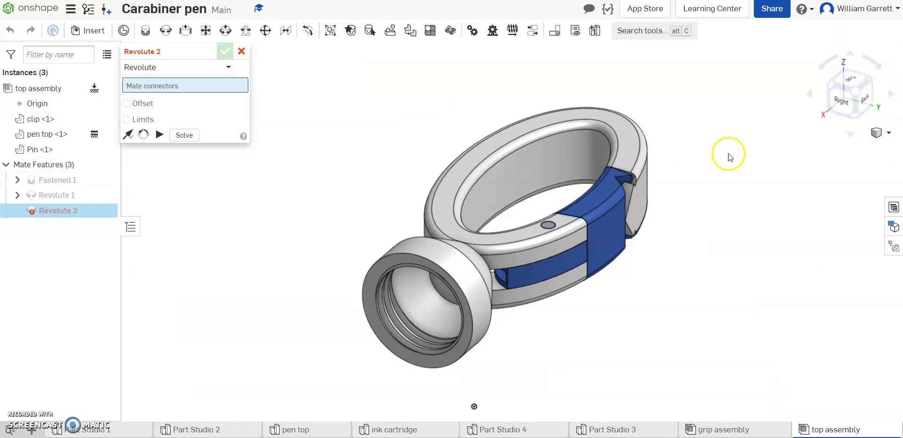
click(832, 86)
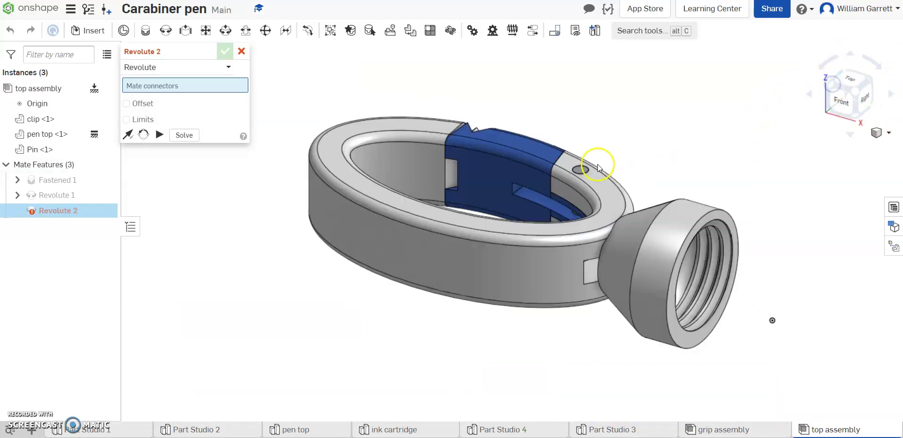
key(shift+7)
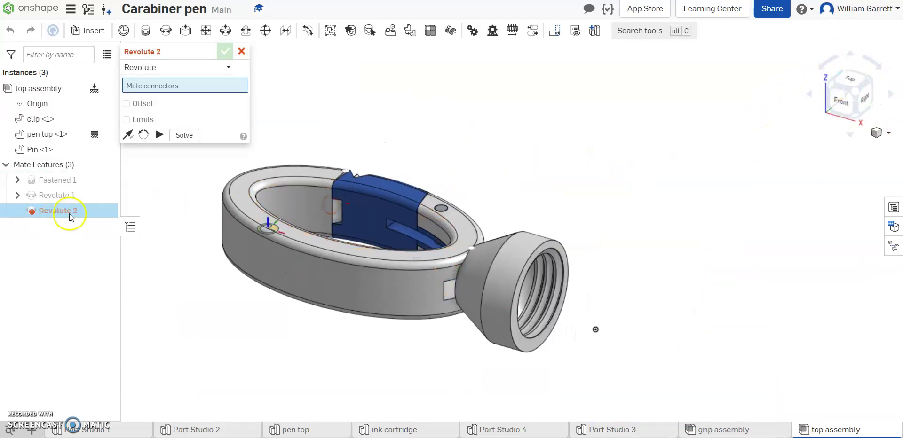
click(241, 50)
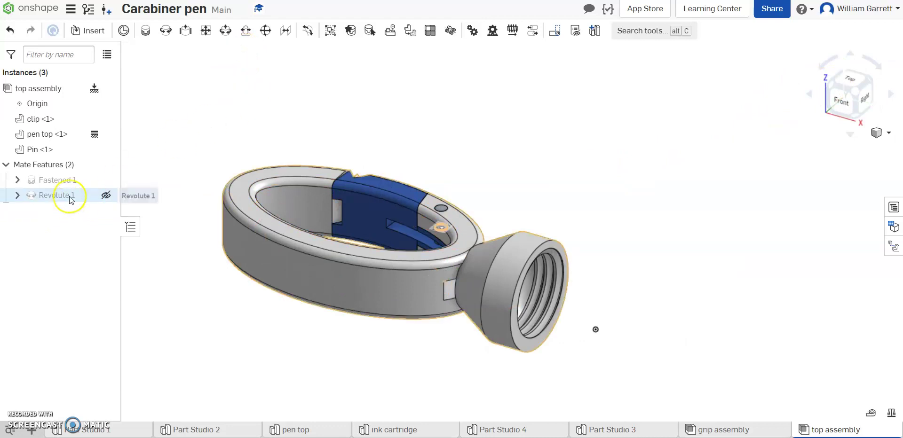
Edit Revolute 1 in Top view, enabling limits with a minimum rotation of 0
mouse_move(71, 200)
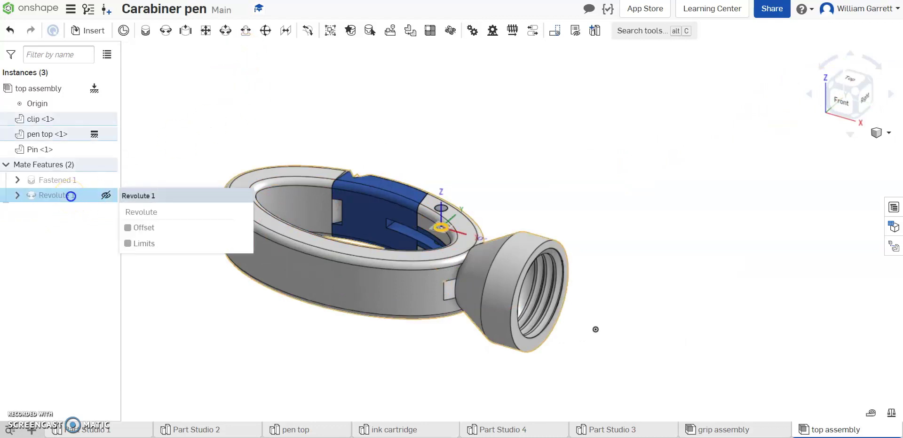
double_click(71, 197)
click(852, 80)
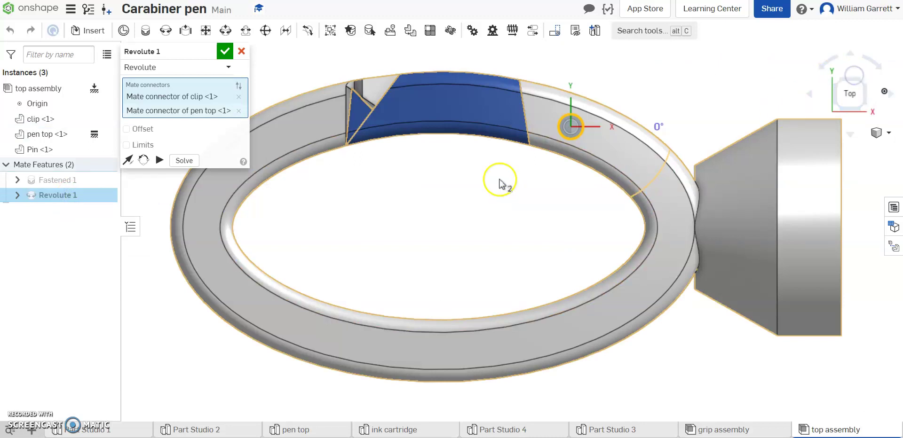
click(389, 100)
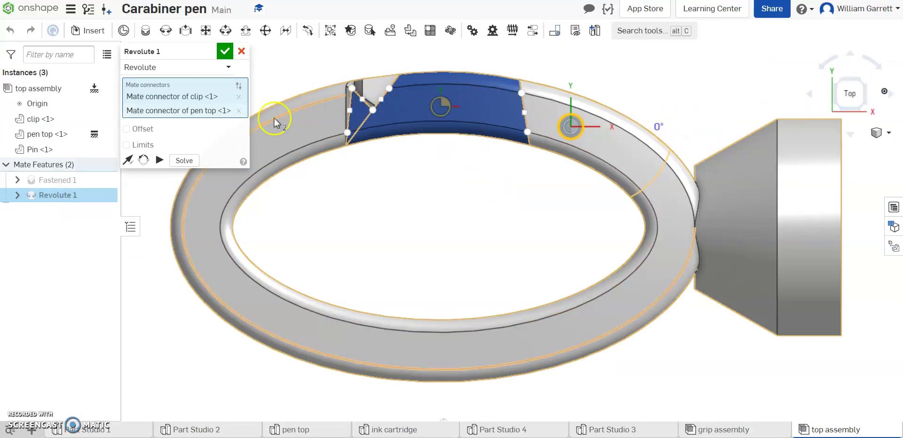
click(126, 145)
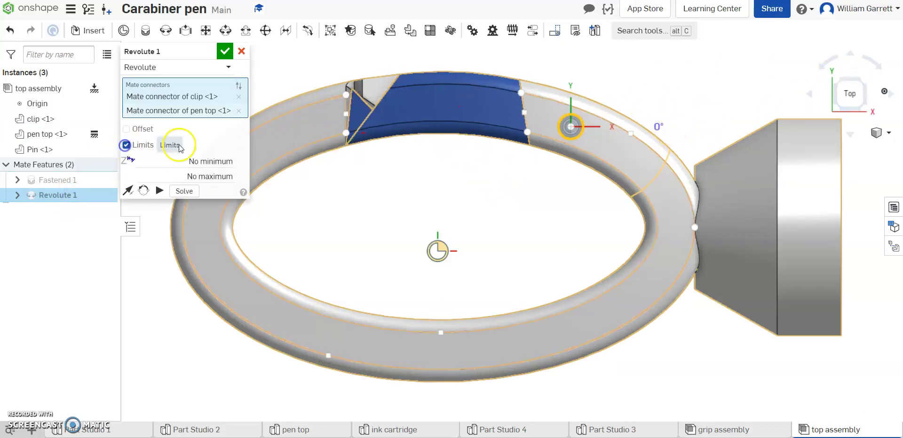
click(208, 160)
text(0)
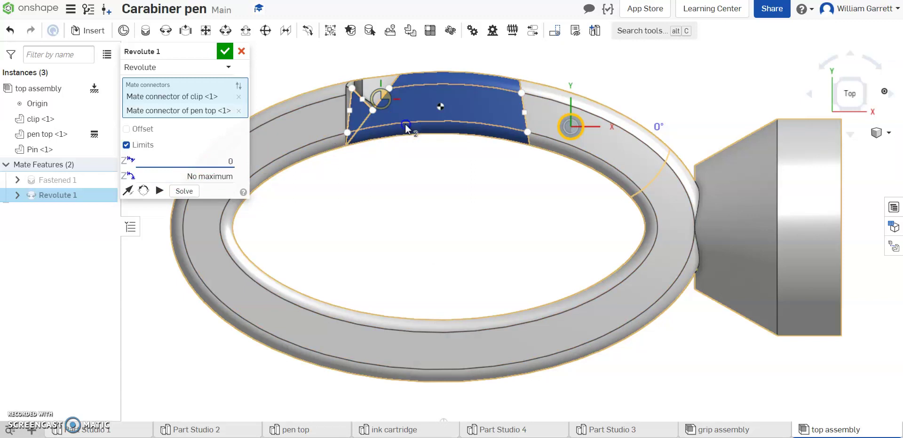
Swing the clip around the pin to about 45° and past 60° to test its rotation
drag(435, 98, 701, 120)
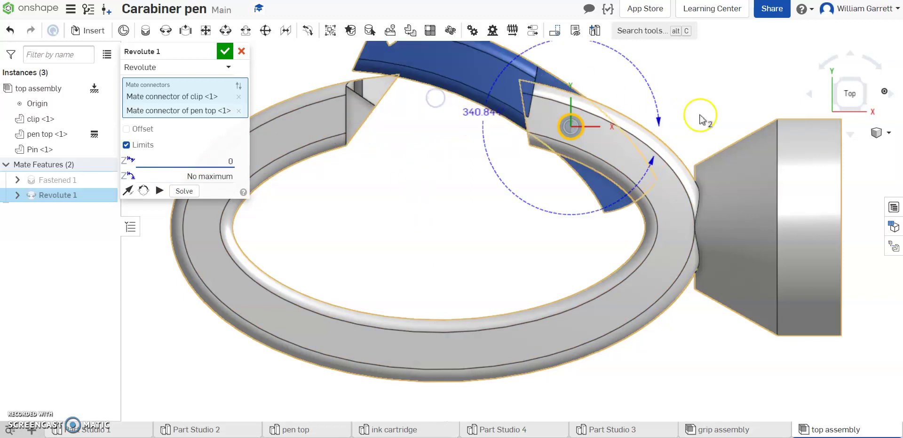
drag(537, 104, 435, 136)
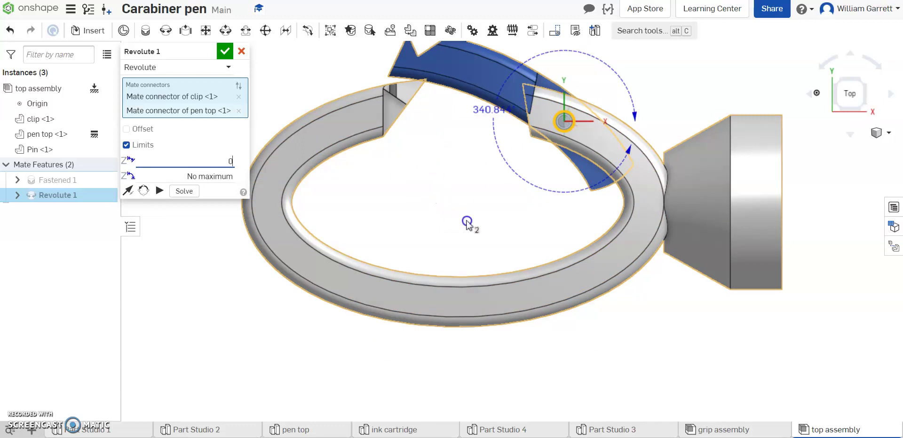
drag(344, 169, 463, 196)
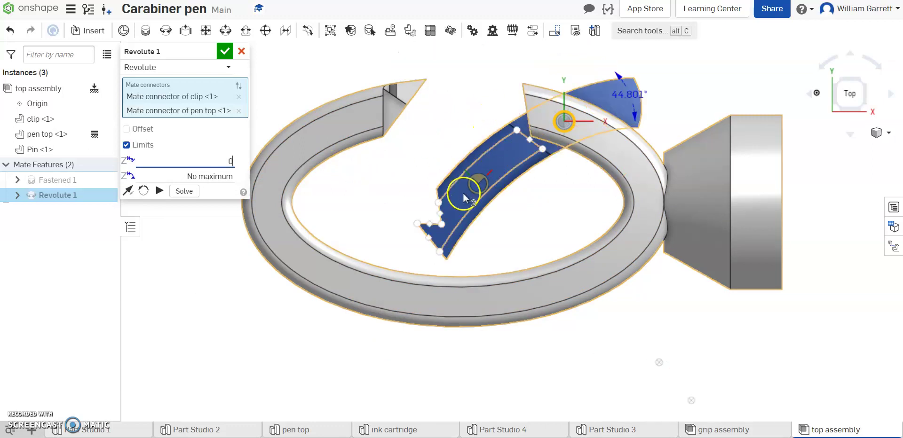
drag(480, 228, 466, 207)
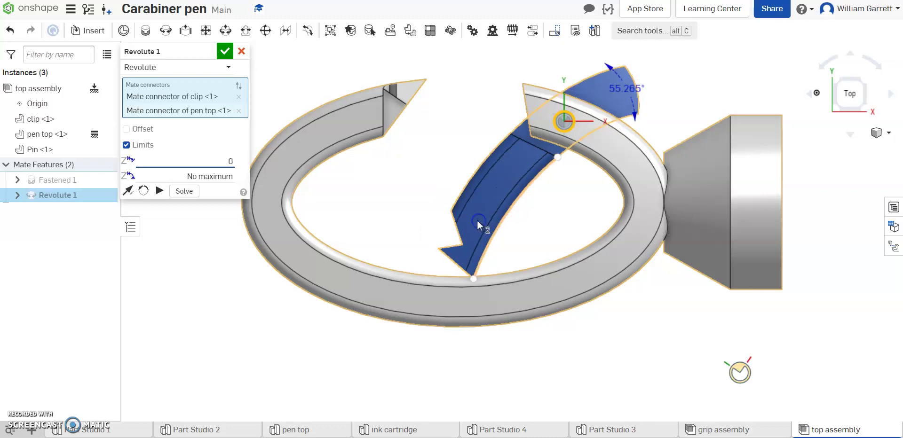
scroll(499, 258, up, 3)
scroll(469, 272, down, 5)
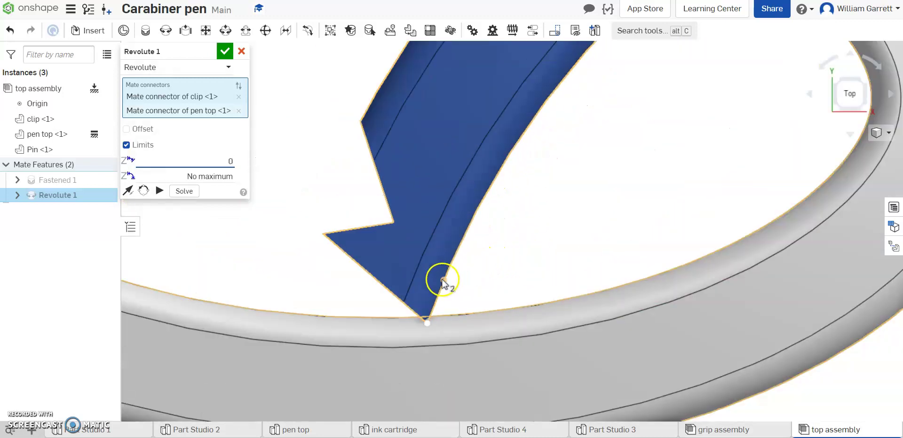
Limit Revolute 1's rotation to a 0 deg minimum and a 50 deg maximum
drag(431, 264, 426, 259)
click(212, 160)
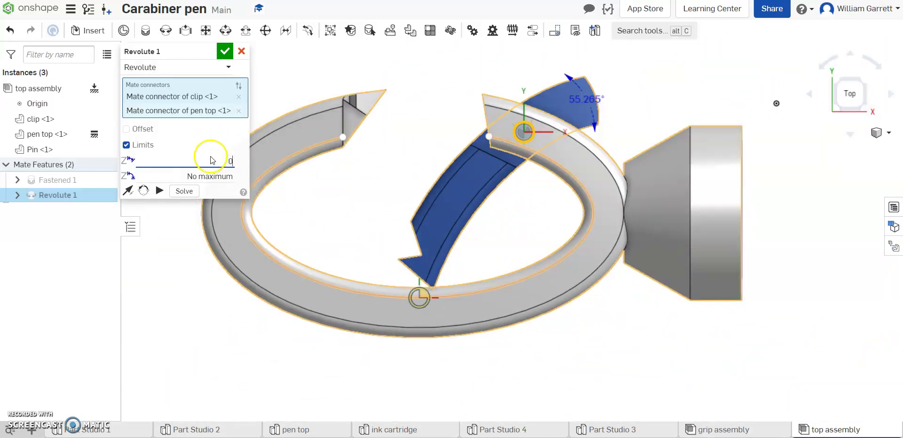
click(215, 177)
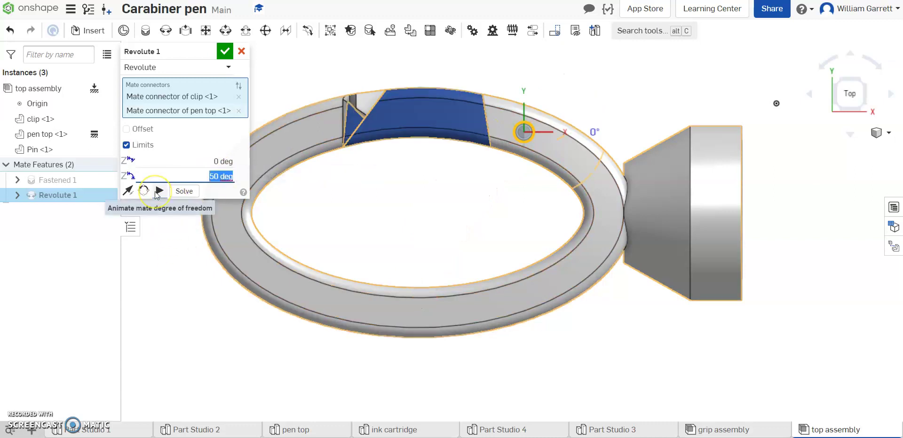
Animate the clip within its limits, re-solve it to rest, and accept the mate
click(158, 191)
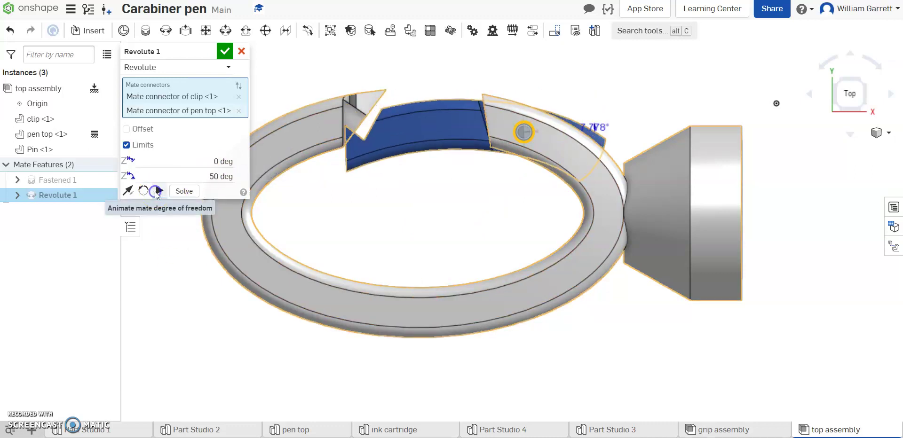
click(184, 194)
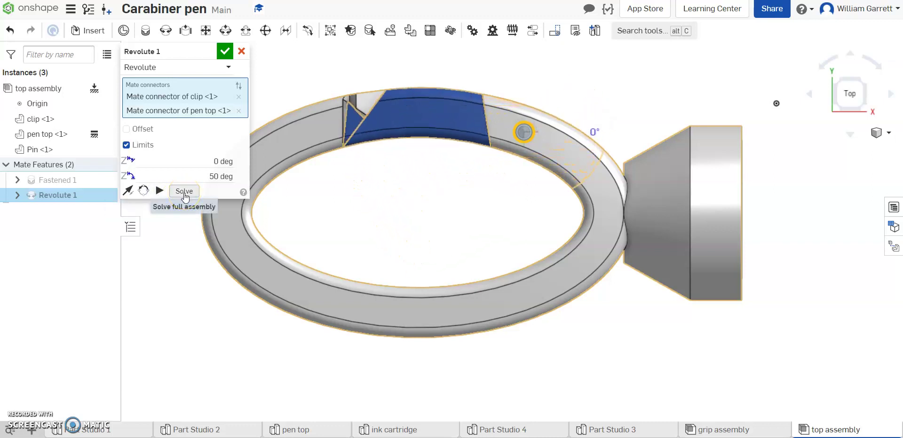
click(225, 51)
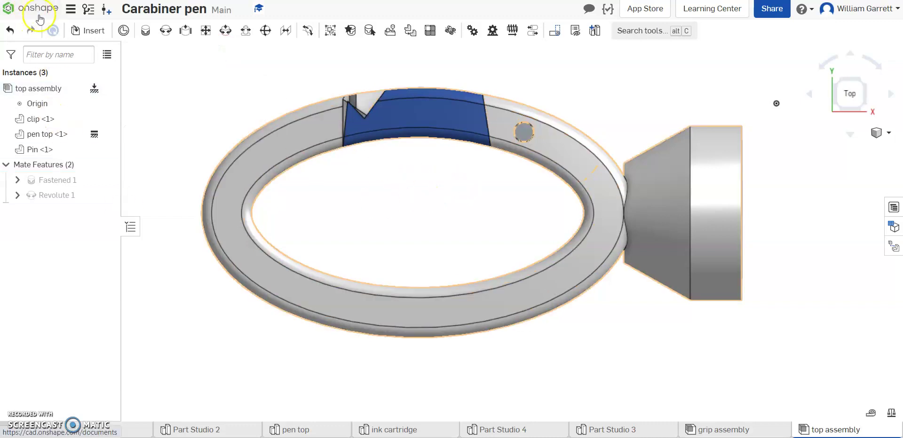
click(10, 30)
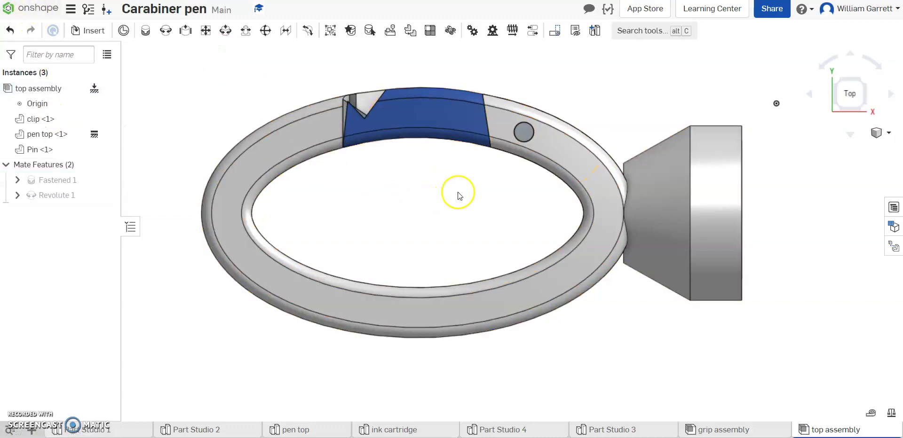
Reopen Revolute 1, animate the clip's 0–50 deg swing, and zoom in on an isometric view
right_click(67, 198)
click(89, 222)
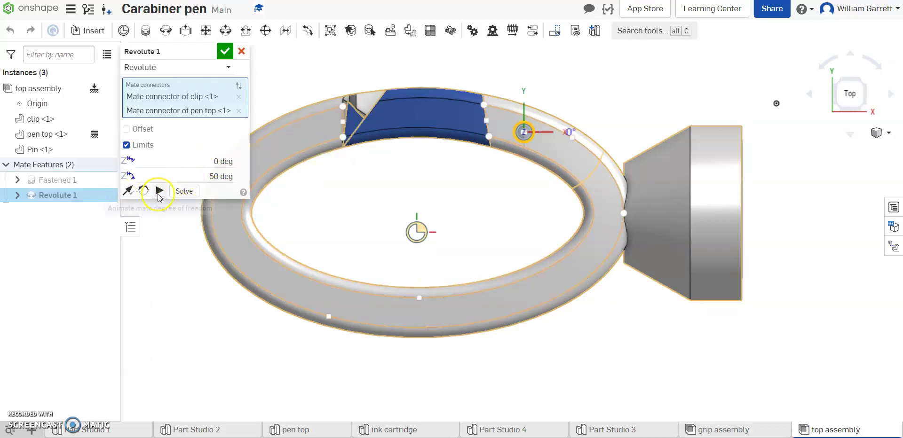
click(158, 193)
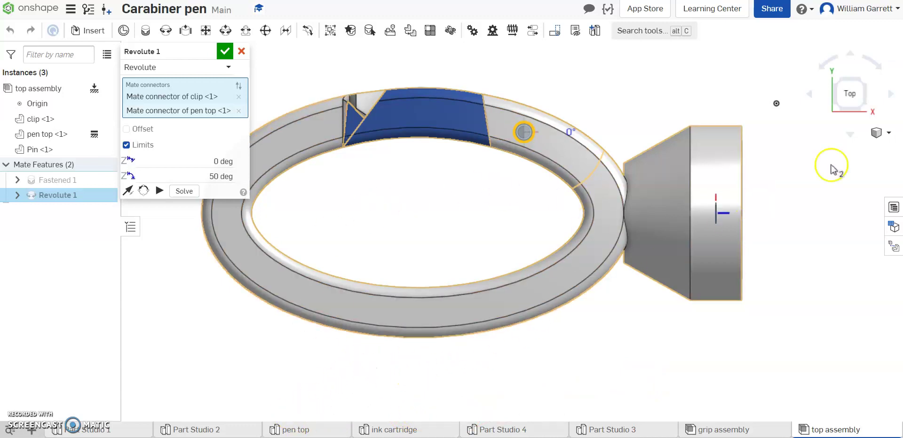
click(869, 109)
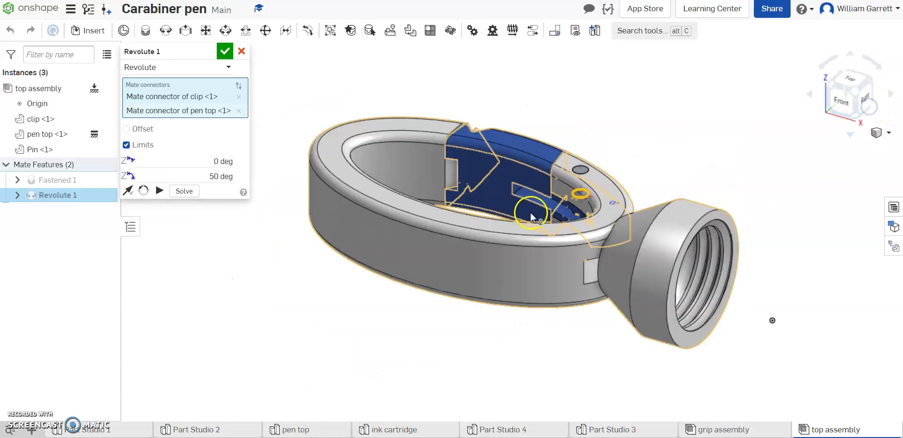
scroll(574, 210, up, 3)
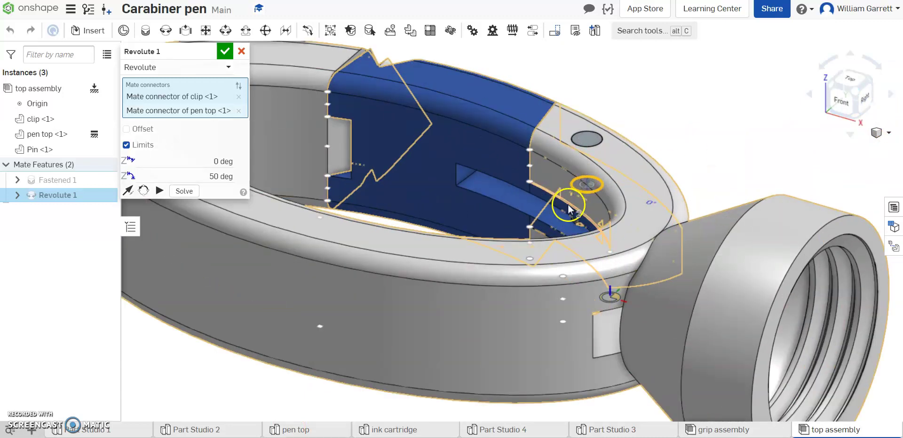